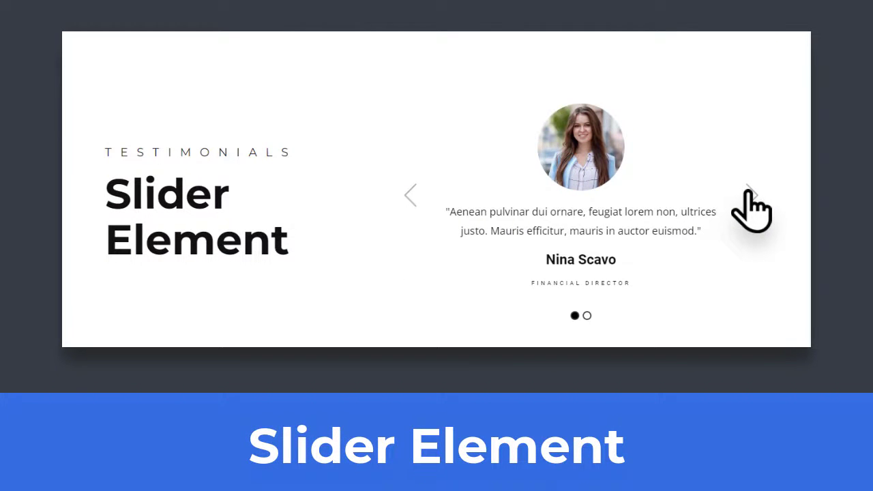
# Advance the finished slider preview to its second testimonial.
pyautogui.click(750, 195)
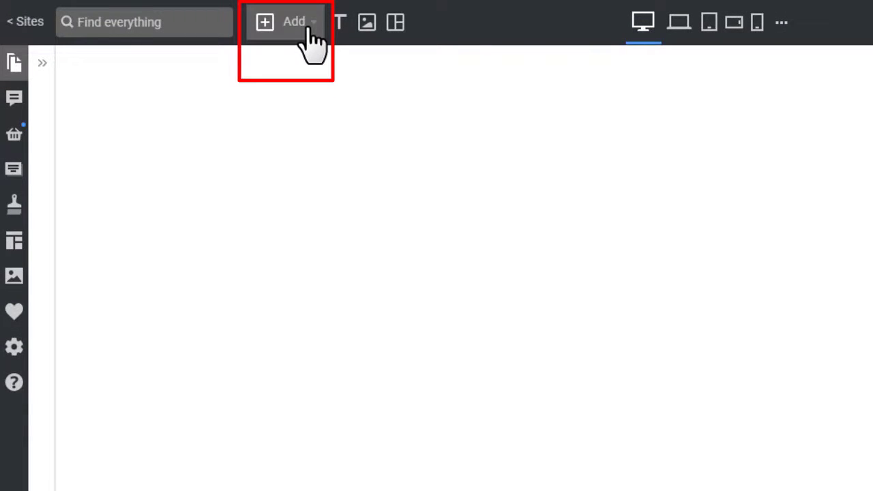
# Find the Slider element in the Add list and show its related carousel types.
pyautogui.click(307, 31)
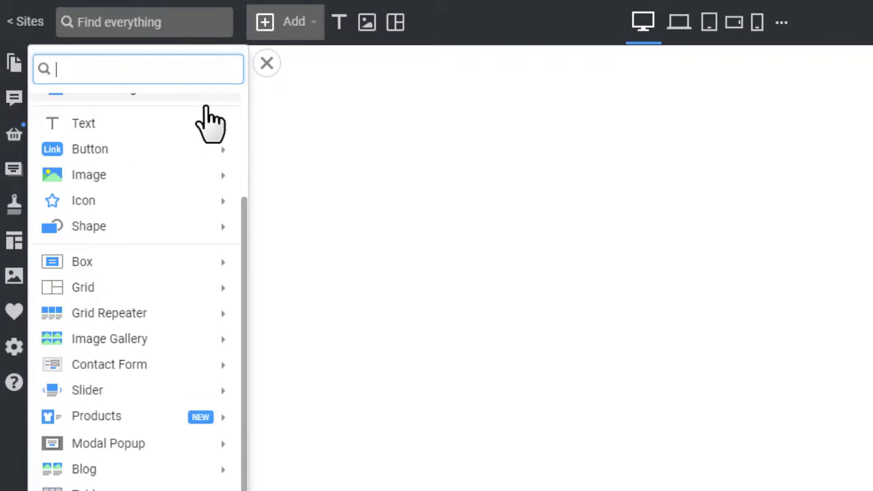
pyautogui.scroll(-3, 175, 195)
pyautogui.moveTo(164, 293)
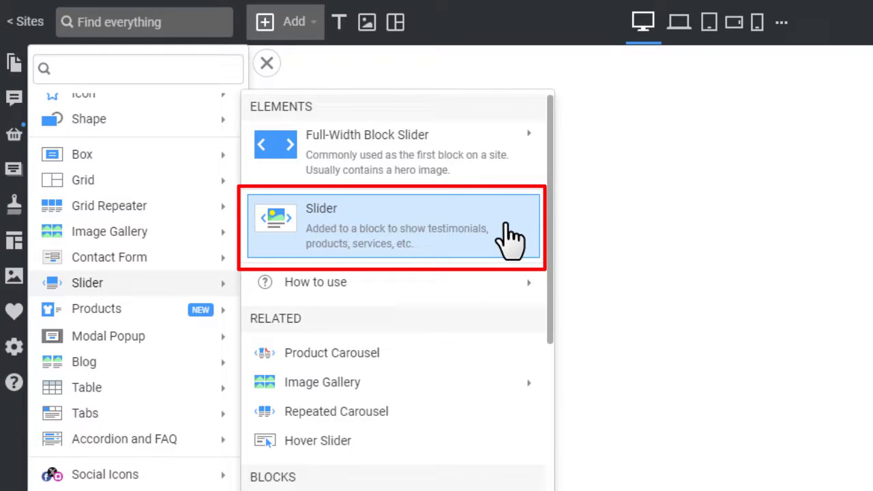
pyautogui.scroll(-3, 505, 238)
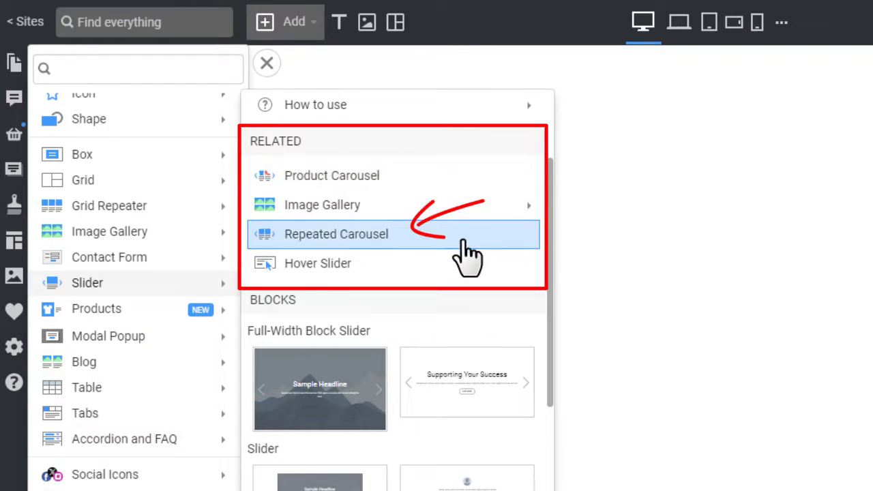
pyautogui.moveTo(464, 228)
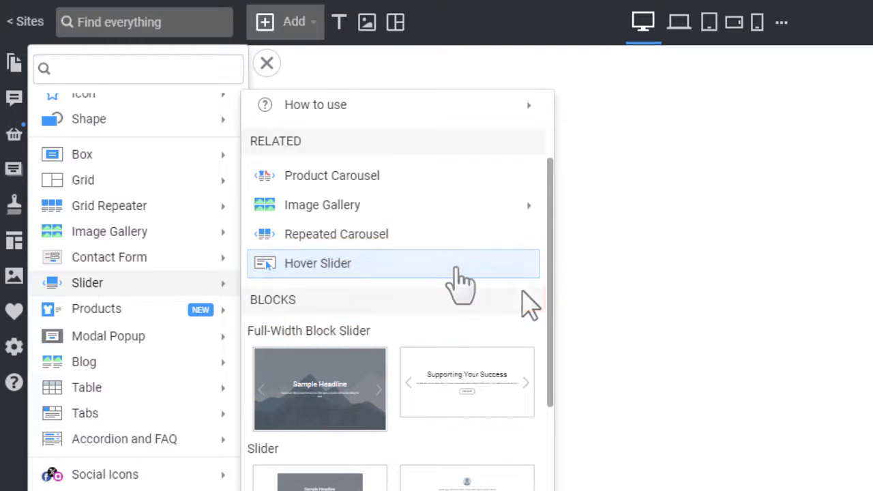
pyautogui.scroll(-3, 518, 300)
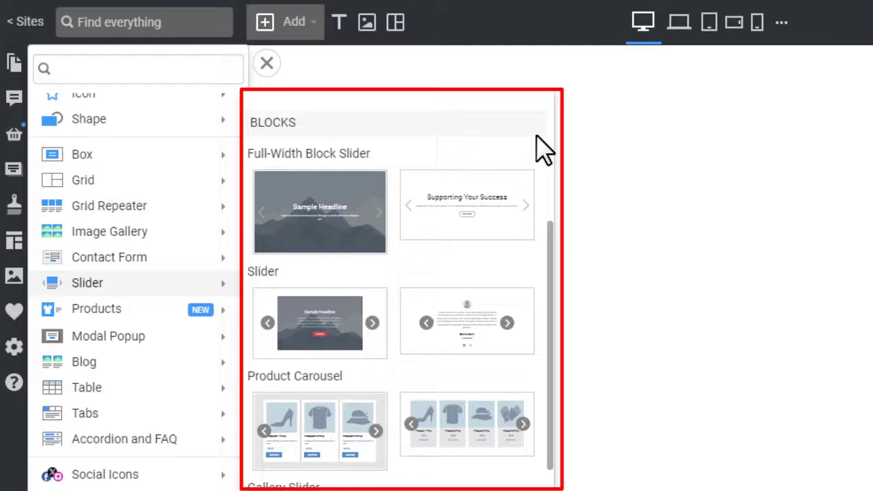
pyautogui.scroll(-10, 544, 148)
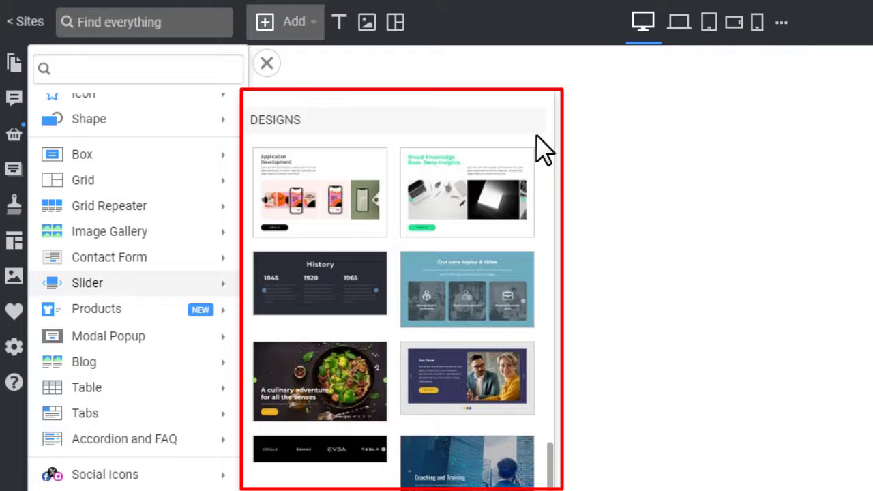
pyautogui.scroll(10, 544, 148)
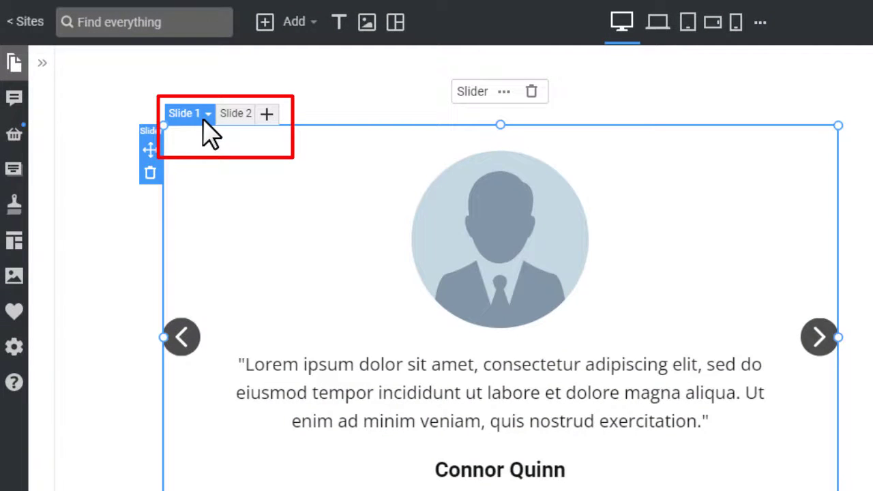
# Review the testimonial slider's Slide 2, then return to Slide 1.
pyautogui.click(223, 116)
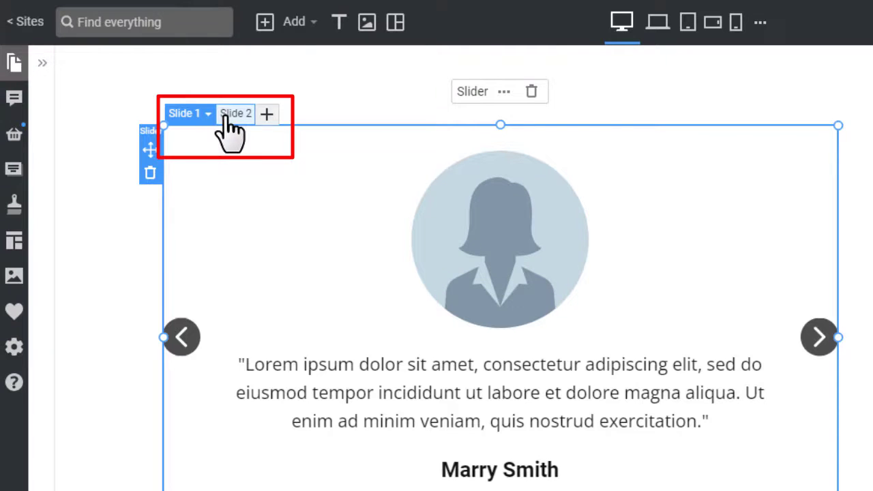
pyautogui.click(184, 113)
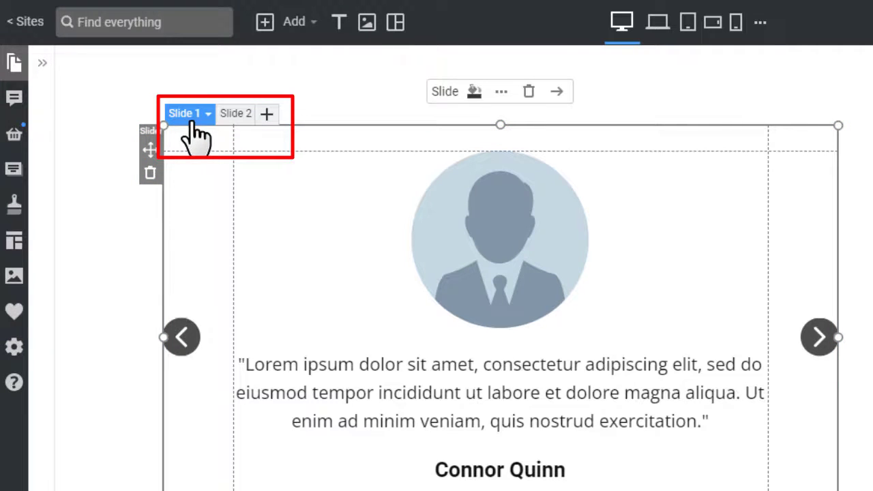
# Add Slide 3 with a circle image holding the smiling woman's photo.
pyautogui.click(266, 114)
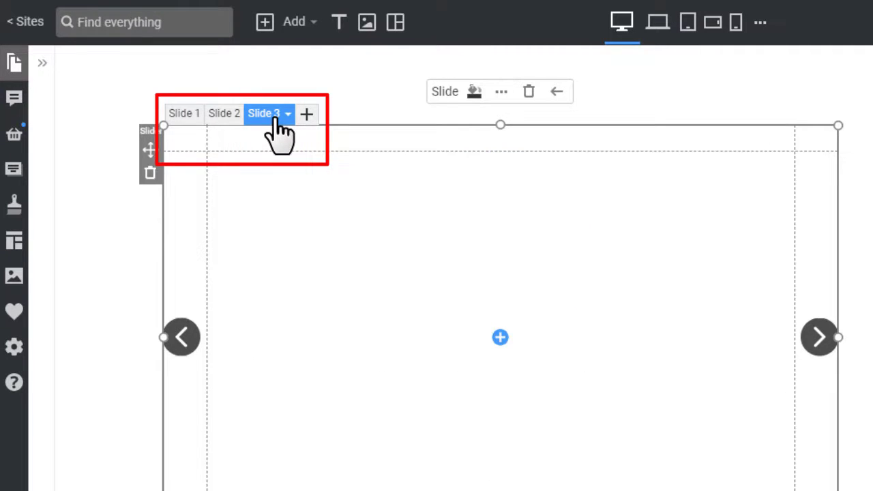
pyautogui.click(501, 339)
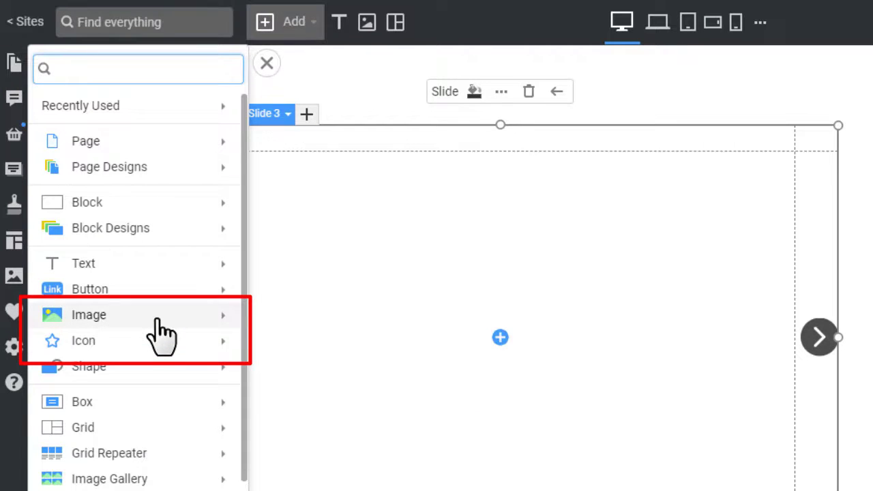
pyautogui.moveTo(169, 321)
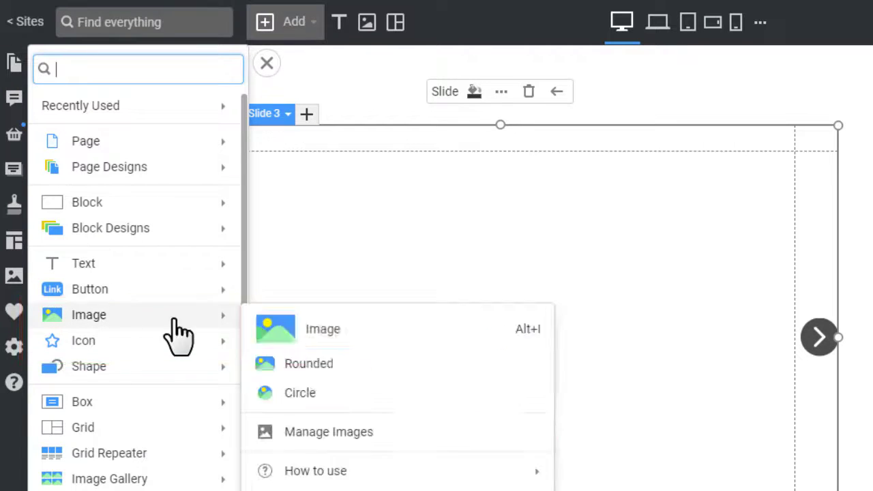
pyautogui.click(407, 405)
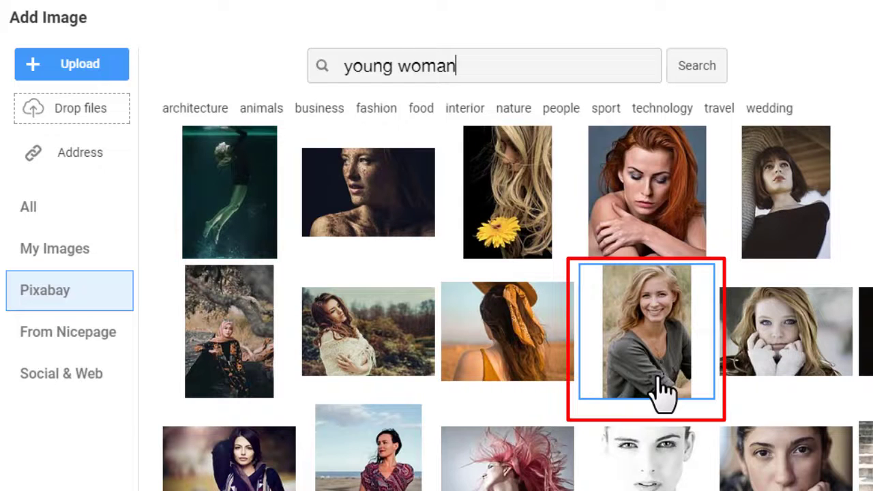
pyautogui.click(658, 392)
# Add a quote text and a name heading, then centre the content vertically and horizontally.
pyautogui.hotkey('alt', 't')
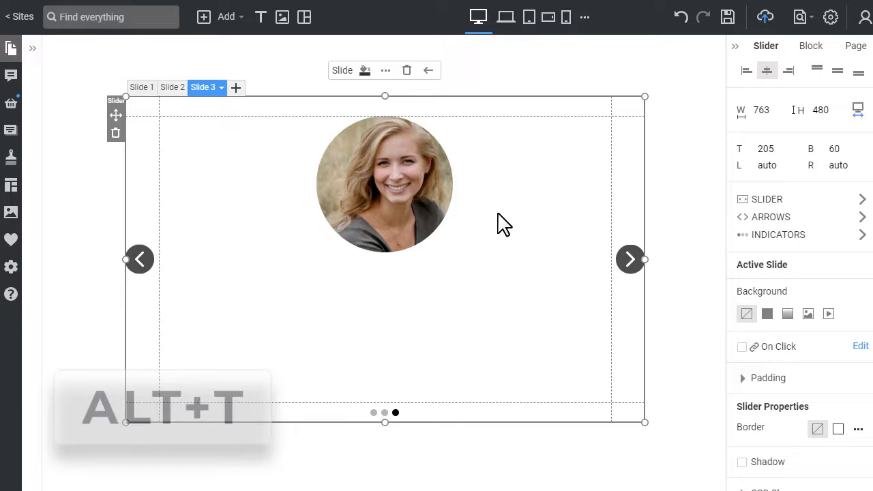
pyautogui.hotkey('alt', '4')
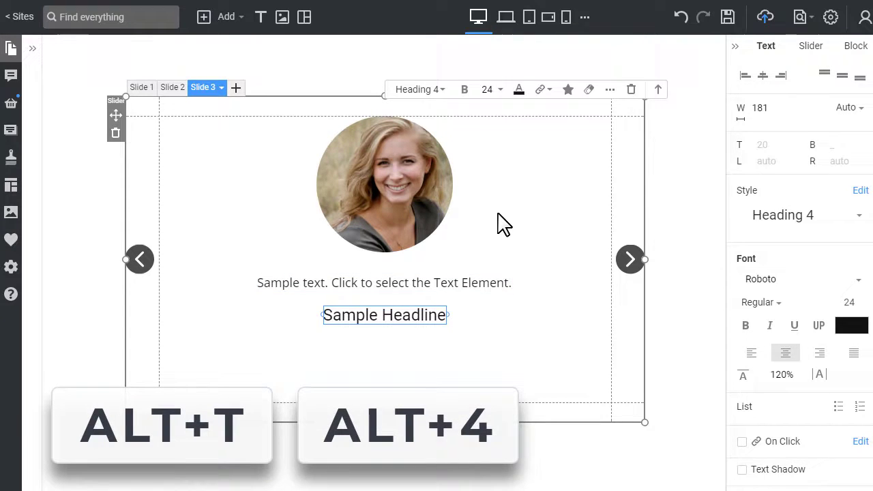
pyautogui.click(436, 290)
pyautogui.doubleClick(384, 352)
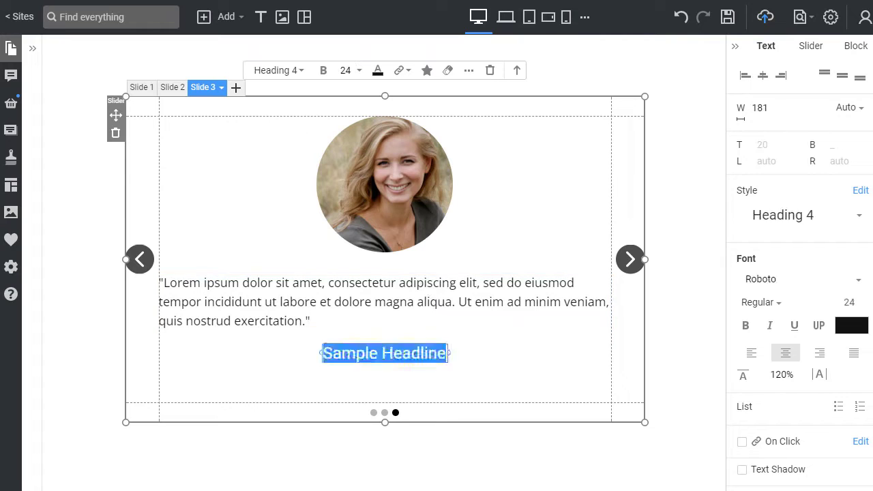
pyautogui.click(531, 366)
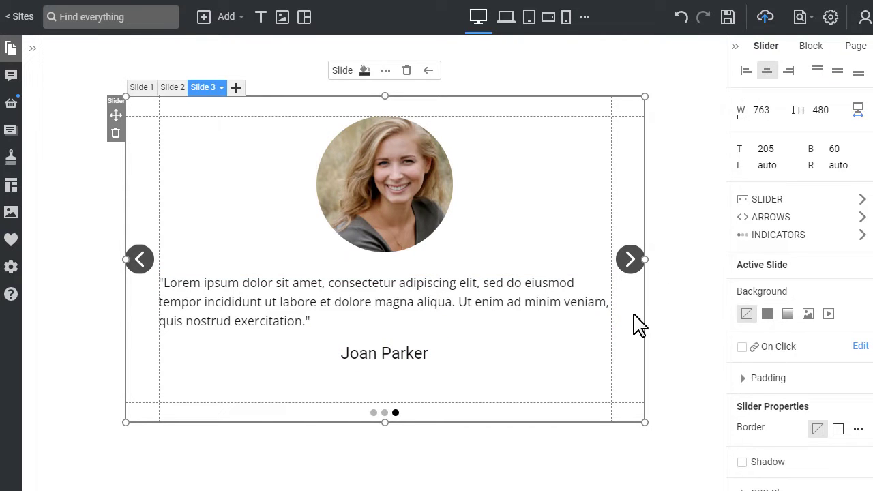
pyautogui.click(838, 70)
pyautogui.click(767, 71)
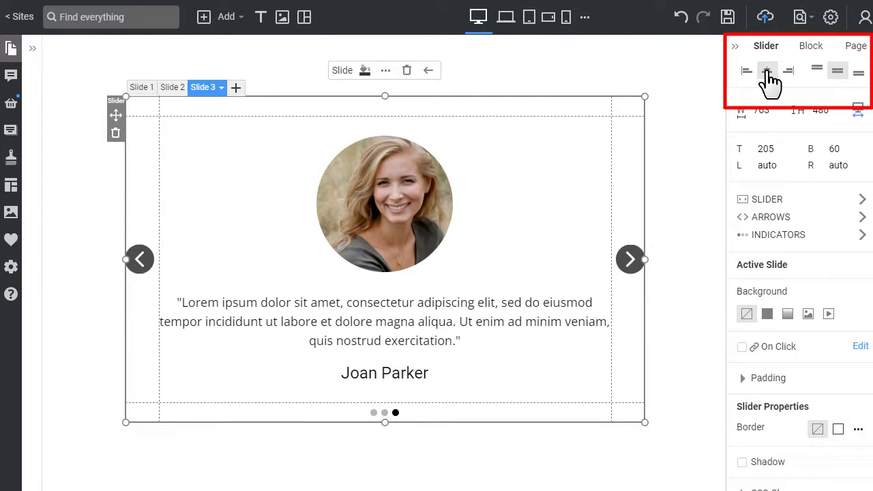
# Duplicate Slide 3, move the copy to second place, and drag Slide 2 to the end.
pyautogui.click(221, 88)
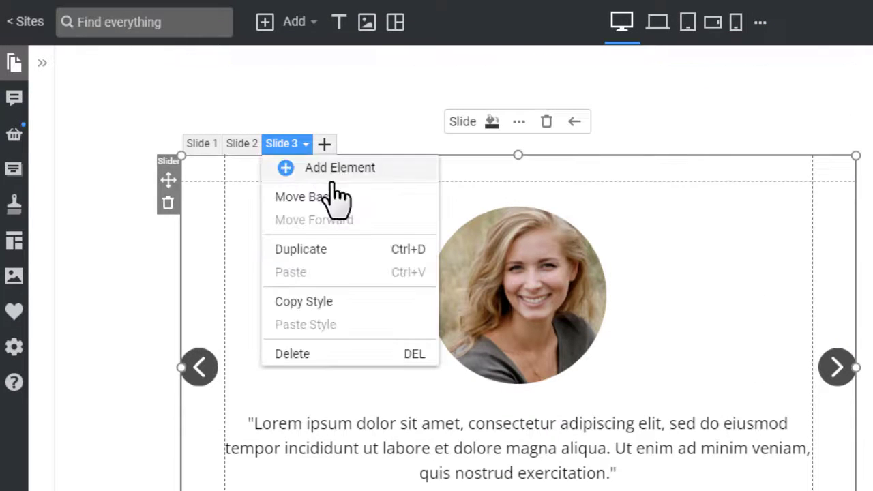
pyautogui.click(400, 262)
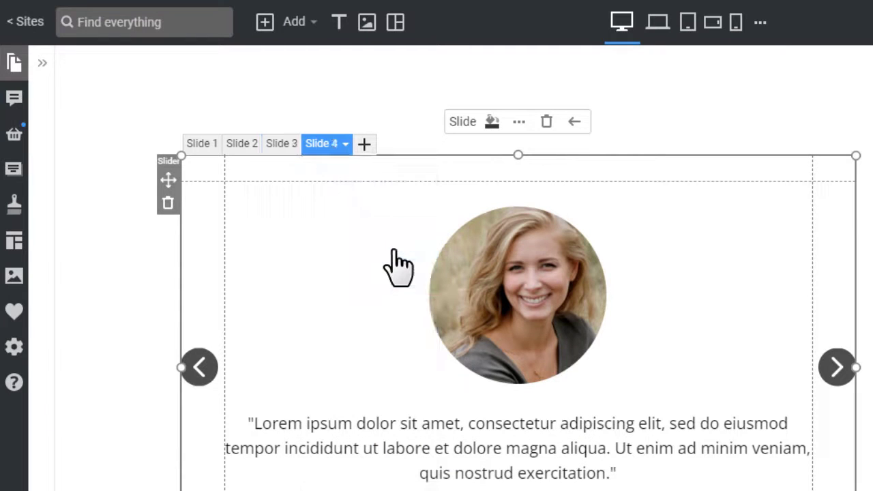
pyautogui.click(574, 123)
pyautogui.click(561, 123)
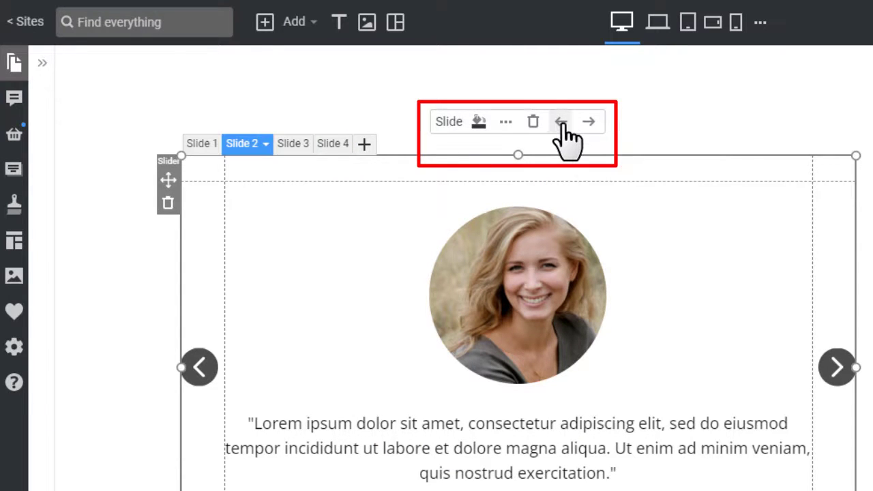
pyautogui.moveTo(233, 147); pyautogui.dragTo(330, 147)
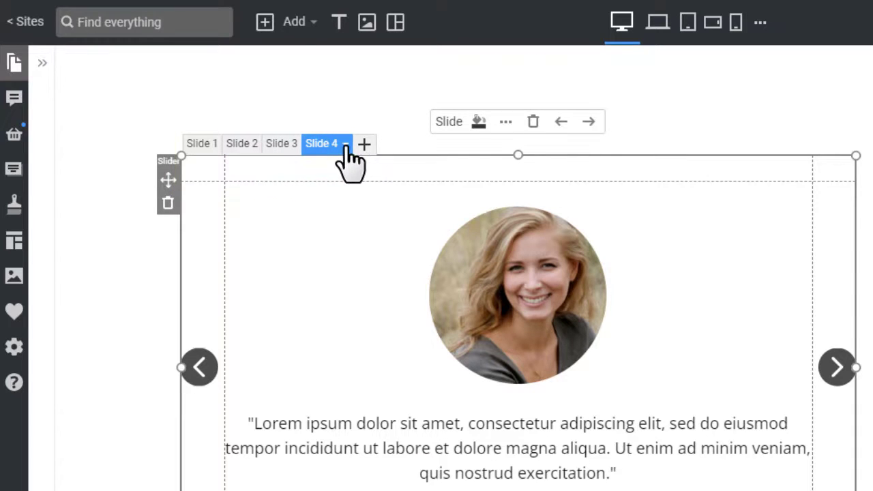
pyautogui.click(346, 144)
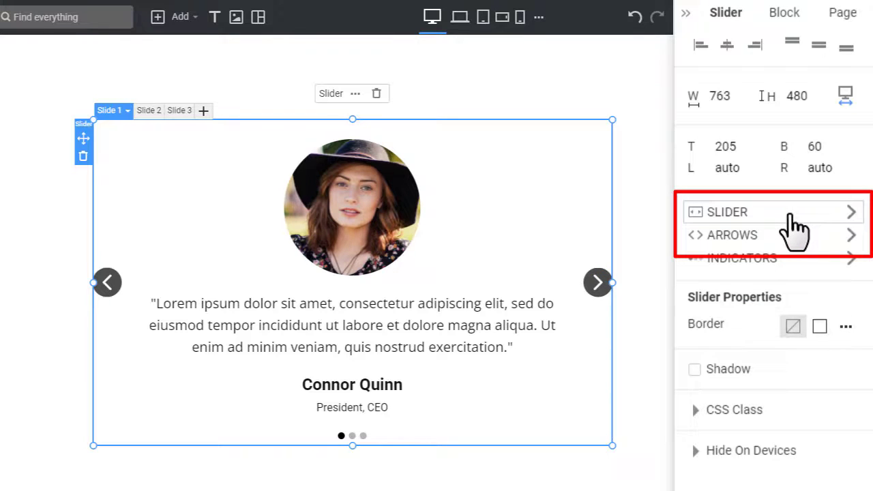
# Set the slider's transition Animation to Fade.
pyautogui.click(791, 213)
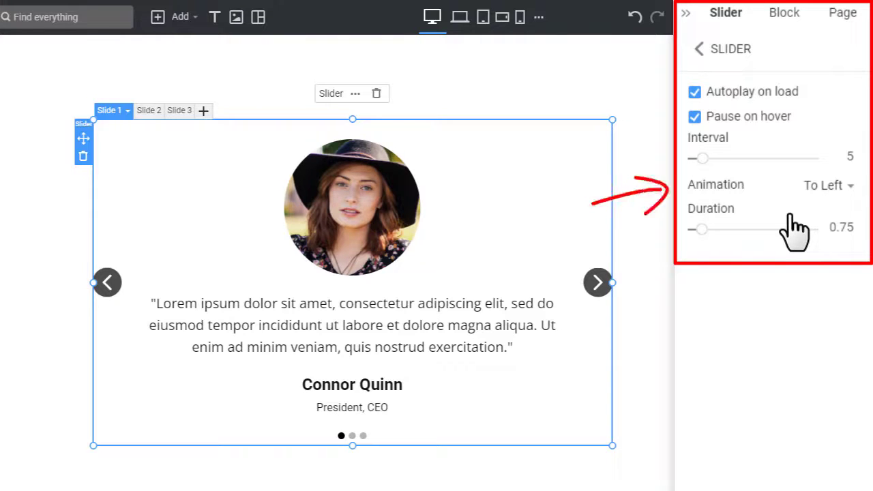
pyautogui.click(828, 185)
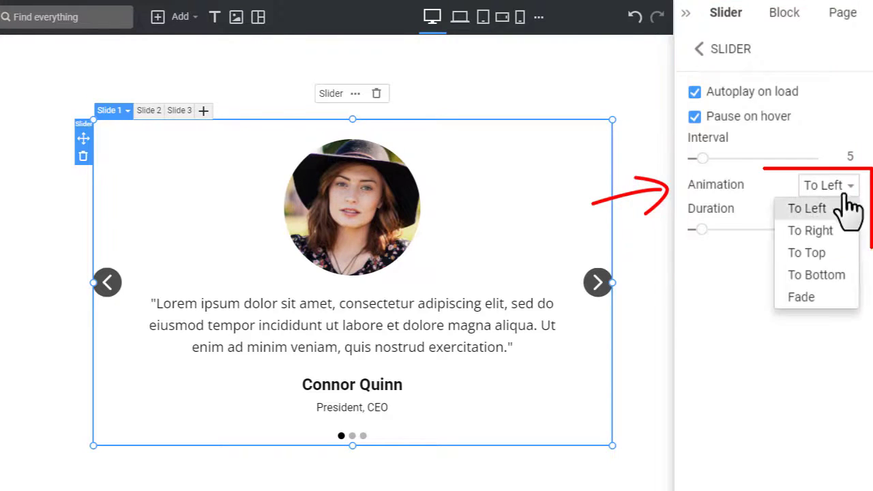
pyautogui.click(835, 298)
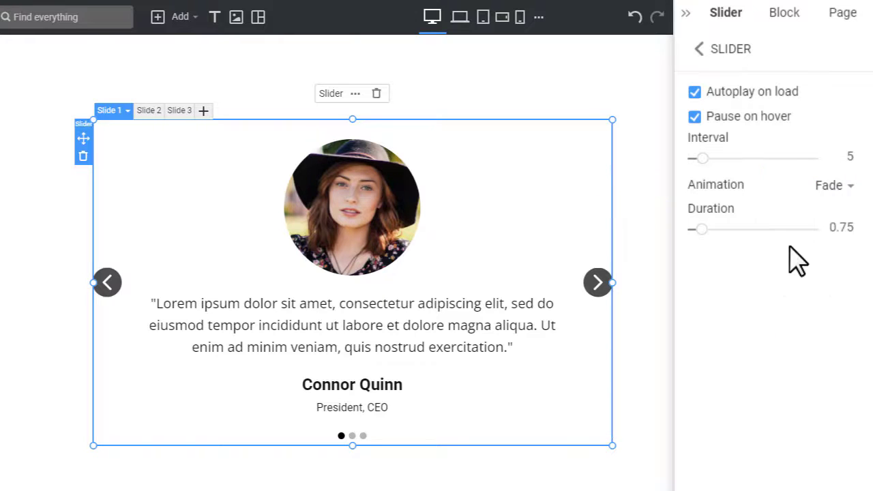
# Make the slider arrows square blue buttons with size 21 and radius 10.
pyautogui.click(717, 52)
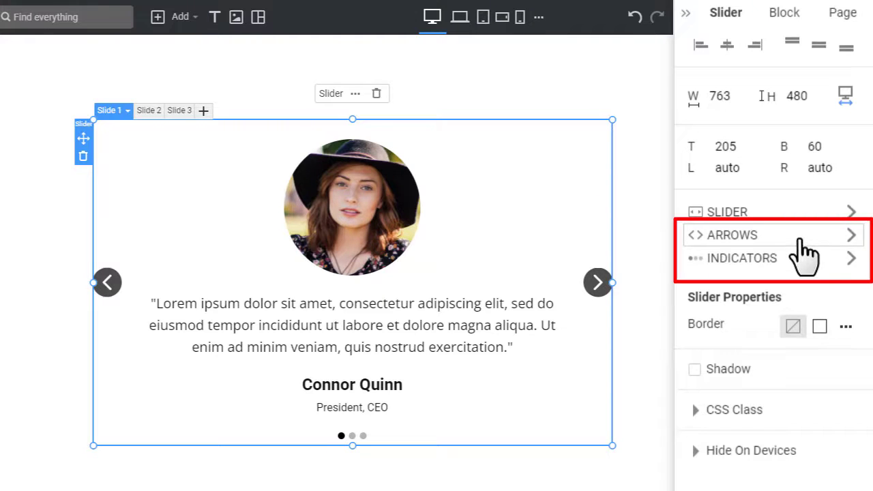
pyautogui.click(801, 237)
pyautogui.click(835, 136)
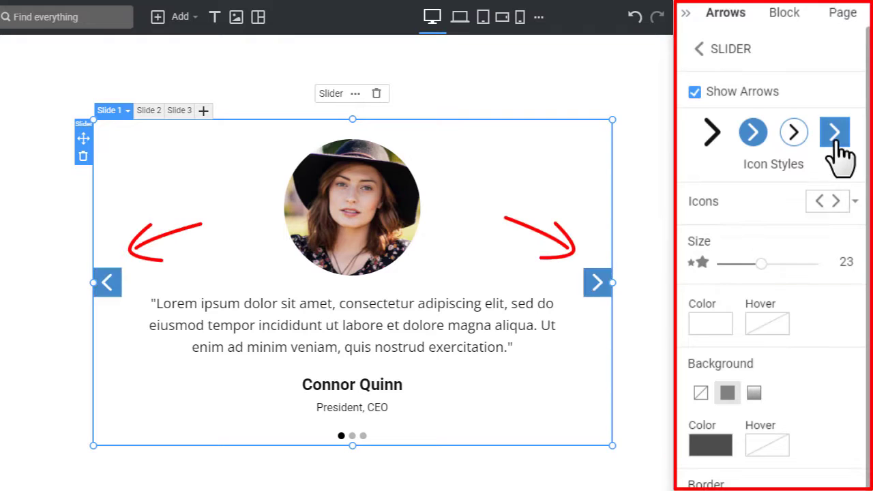
pyautogui.moveTo(767, 264); pyautogui.dragTo(759, 266)
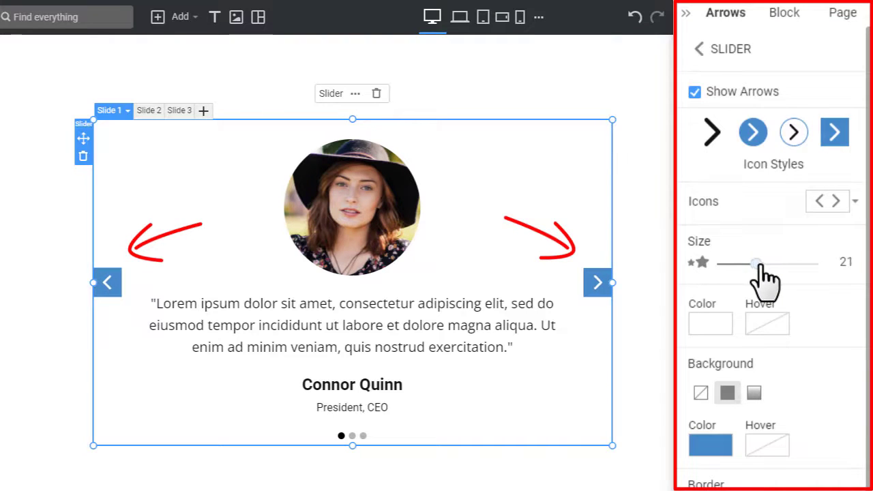
pyautogui.scroll(-5, 779, 243)
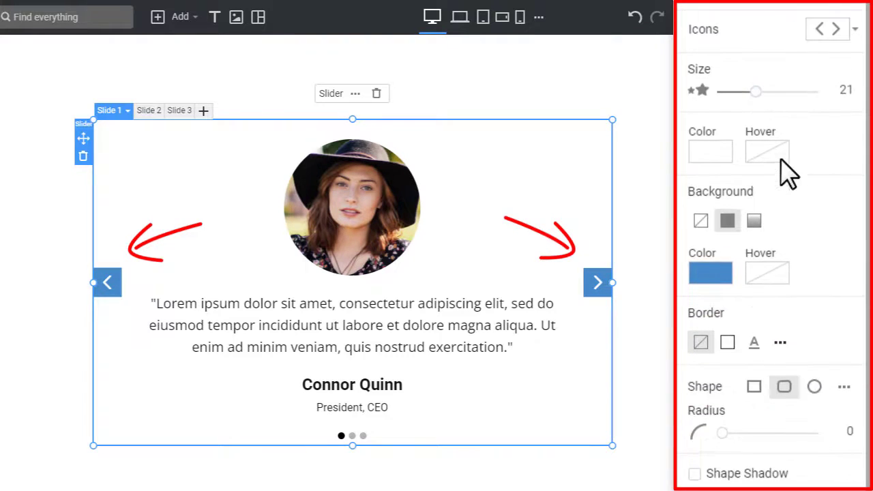
pyautogui.moveTo(740, 434); pyautogui.dragTo(695, 433)
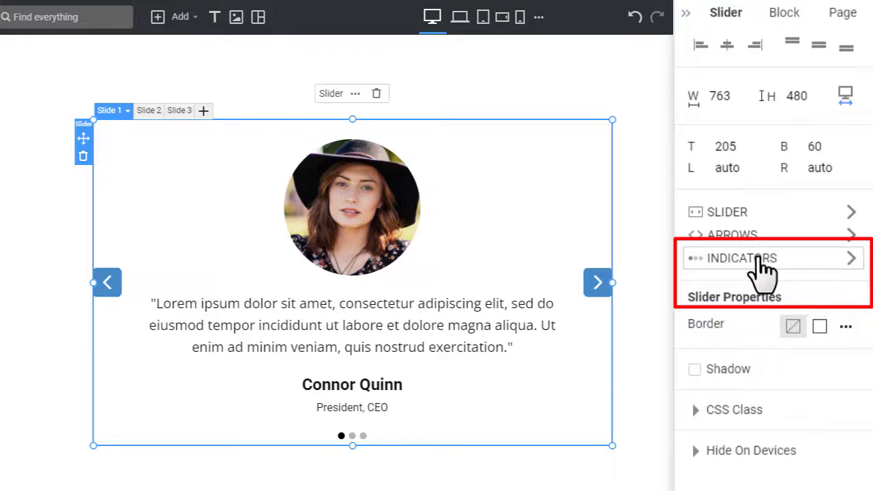
# Give the indicators a solid border and No Color default background so they're hollow.
pyautogui.click(761, 265)
pyautogui.click(727, 301)
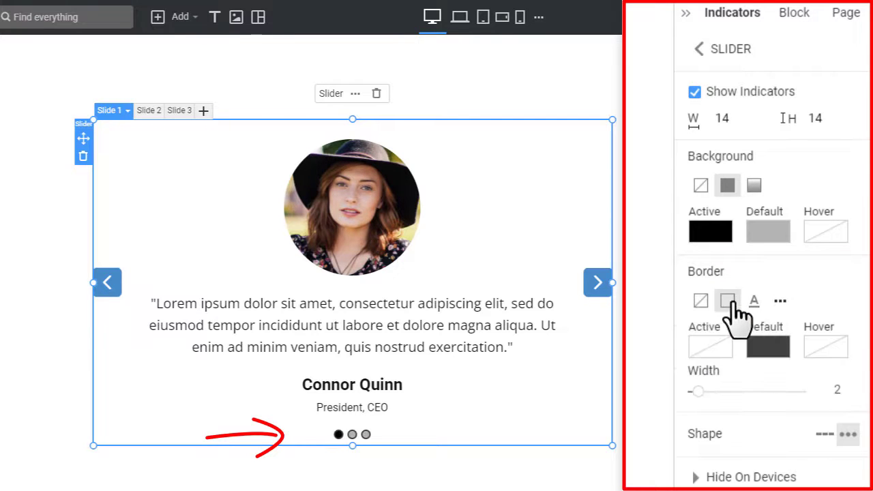
pyautogui.click(766, 233)
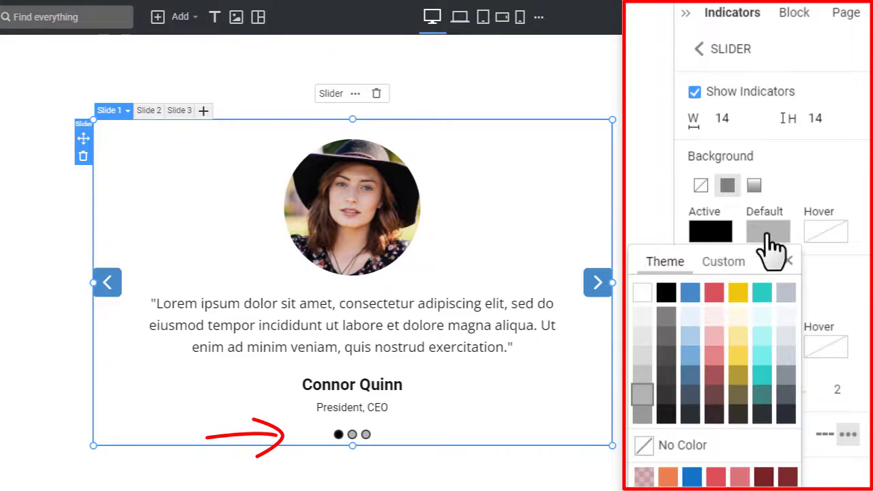
pyautogui.click(697, 443)
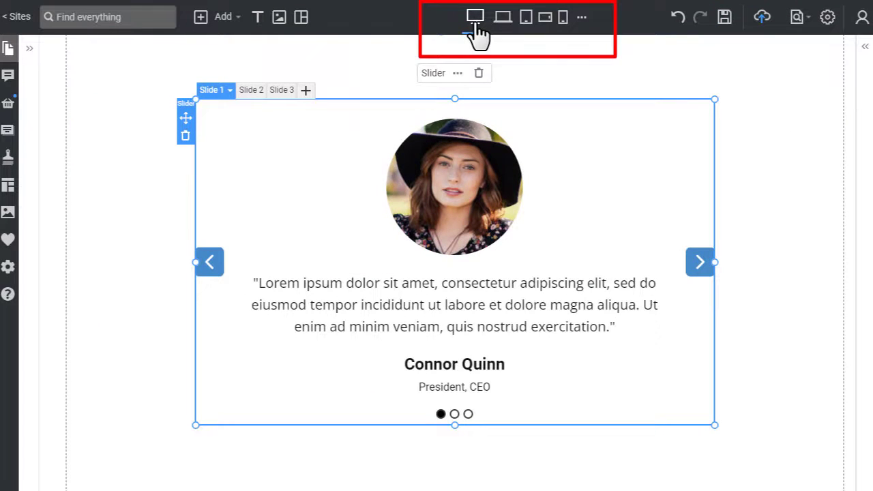
# Check the slider at tablet and phone widths, then preview the page in Chrome.
pyautogui.click(526, 21)
pyautogui.click(562, 20)
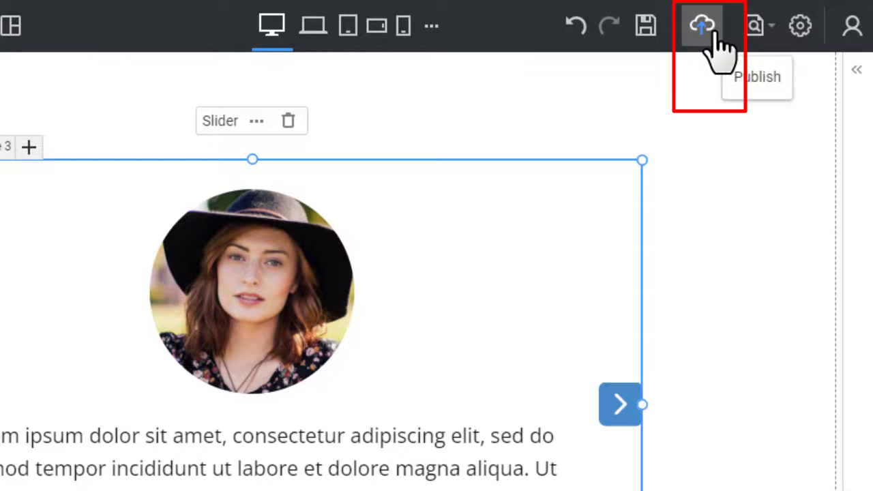
pyautogui.click(756, 26)
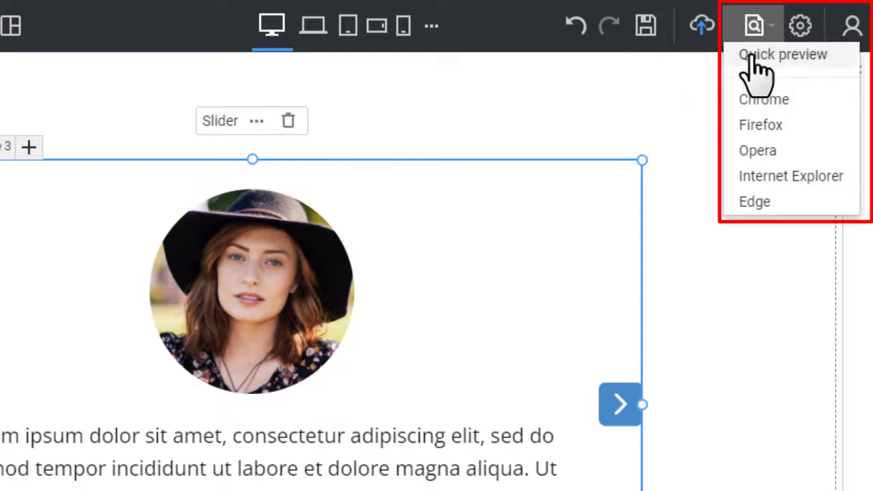
pyautogui.click(787, 102)
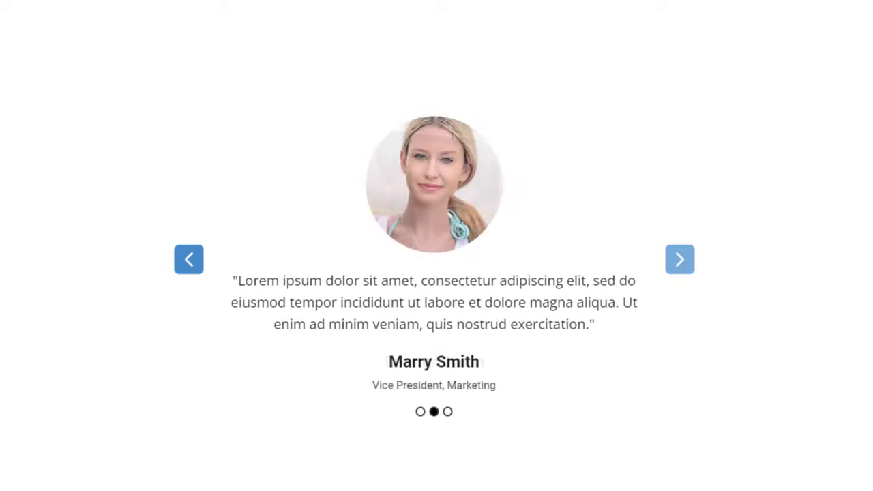